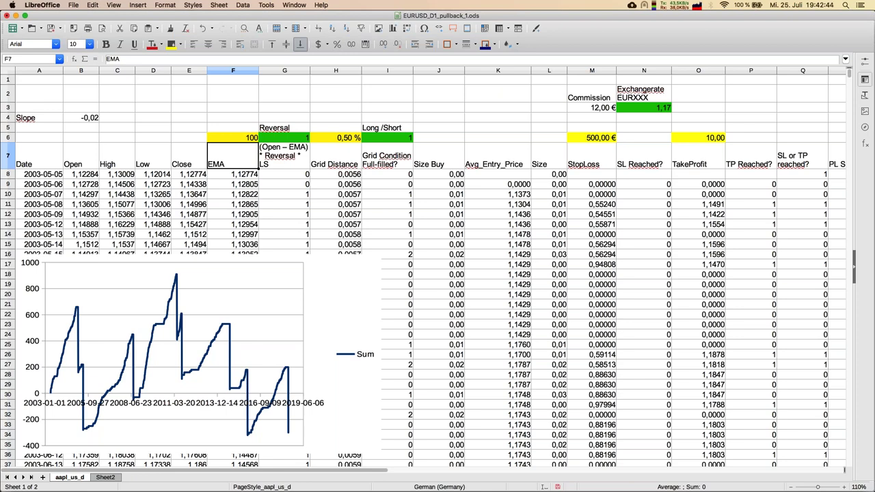
Step: Select the Slope result cell B4 and examine its formula
key(Left)
key(Left)
key(Left)
key(Left)
key(Left)
key(Up)
key(Up)
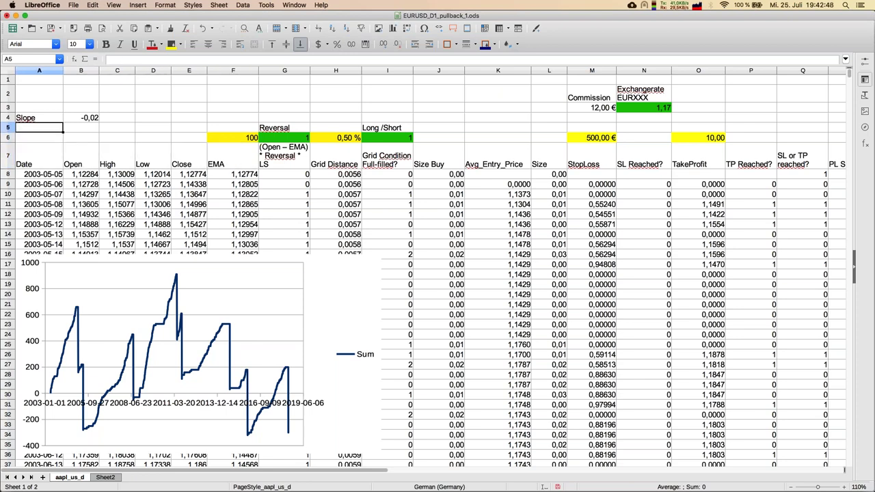
key(Up)
key(Right)
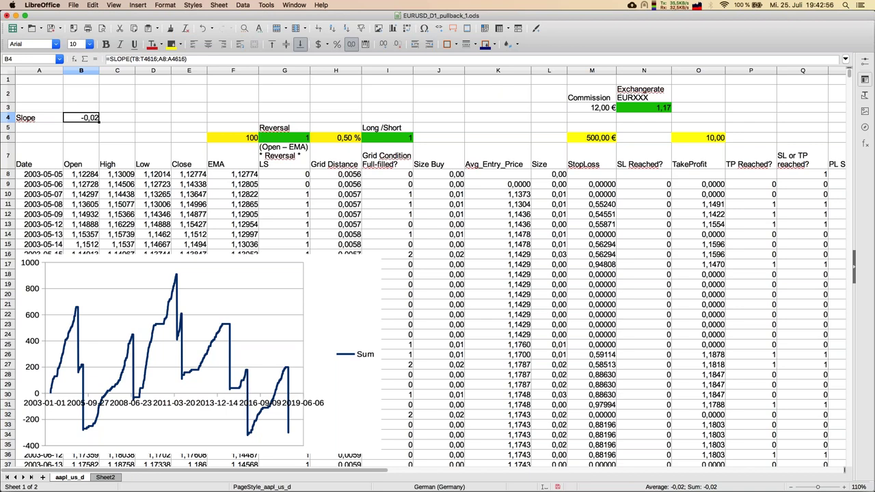
Step: Set the EMA period in F6 to 50
key(Right)
key(Right)
key(Right)
key(Down)
key(Down)
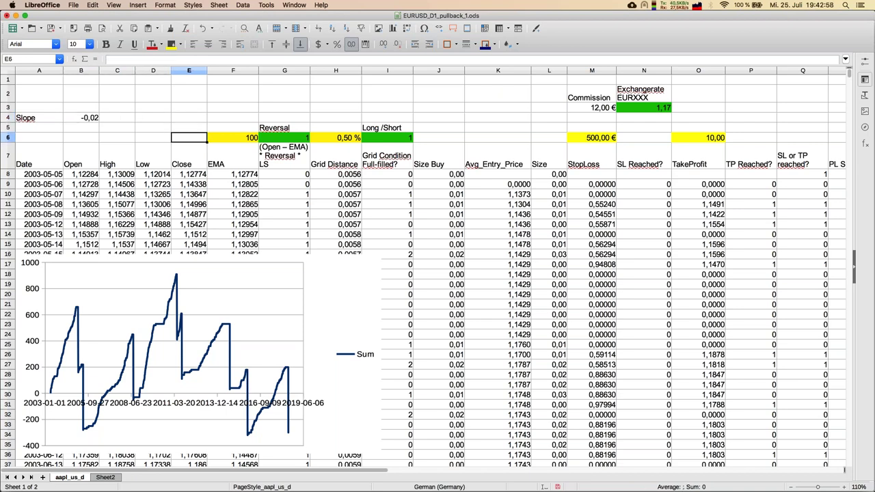
key(Right)
text(50)
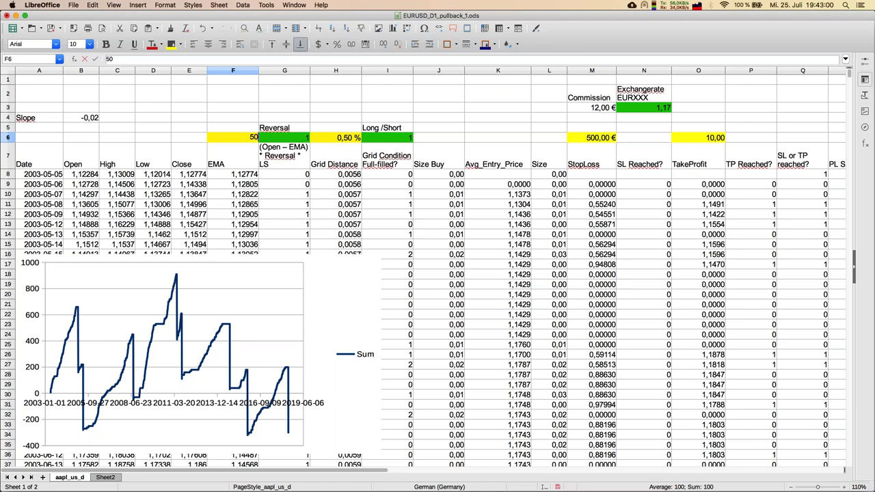
key(Return)
Step: Try a grid distance of 0,2% in H6
key(Up)
key(Right)
key(Right)
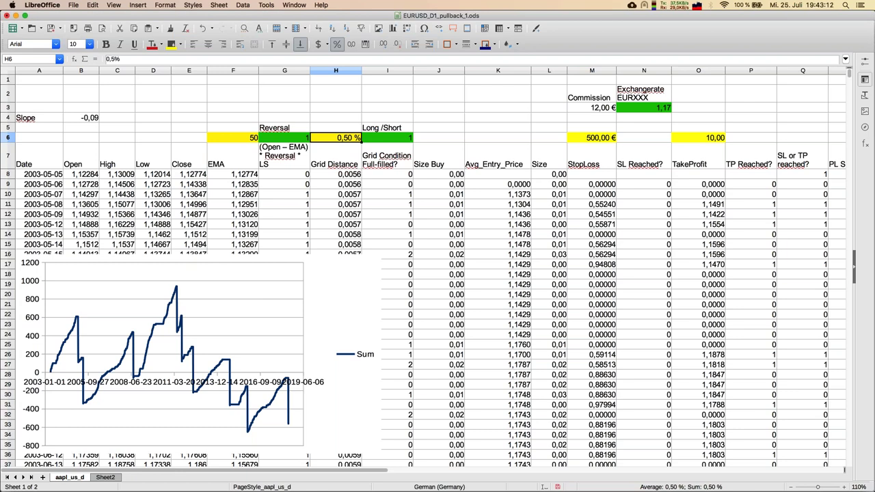
text(0,2)
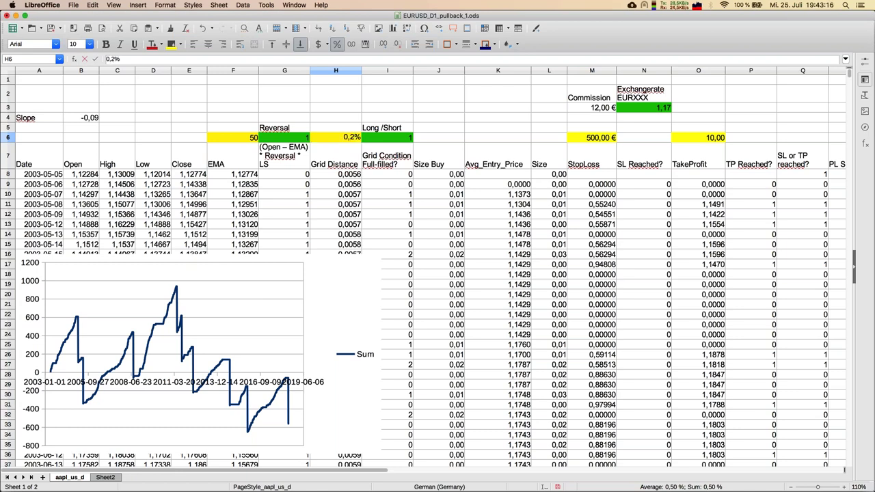
key(Return)
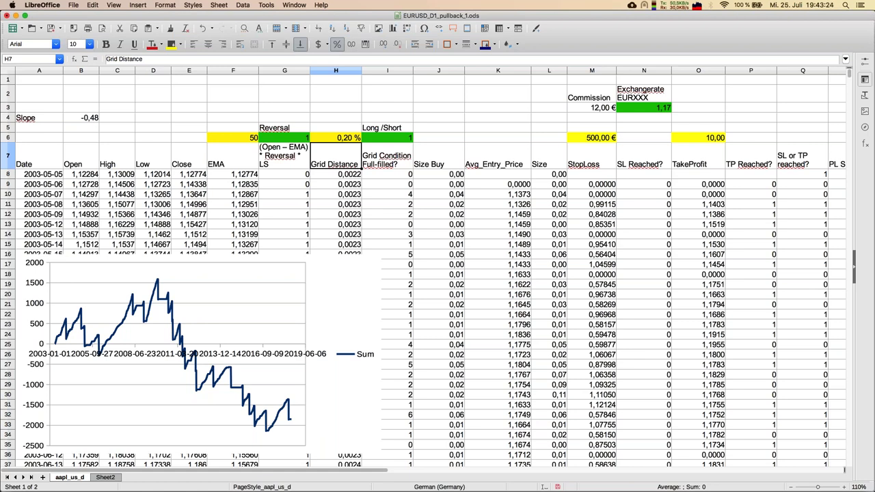
Step: Compare the equity curve for grid distances of 1%, 0,5% and 1% again in H6
click(355, 137)
text(1%)
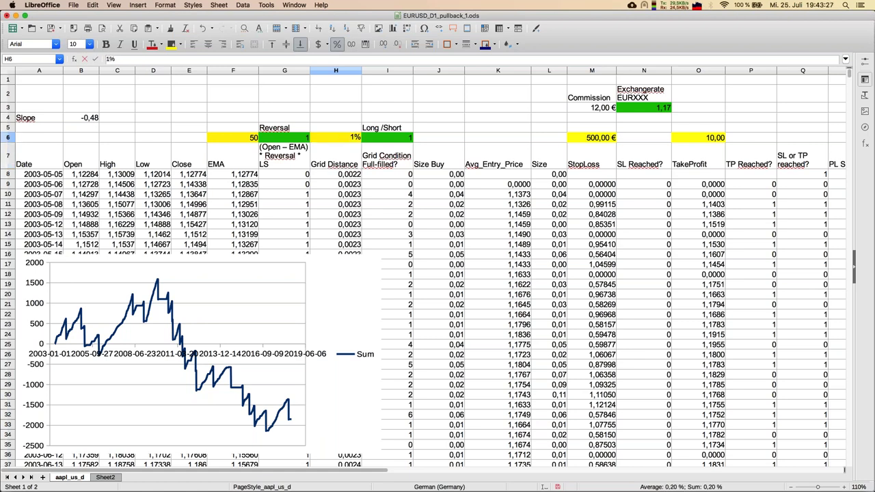
key(Return)
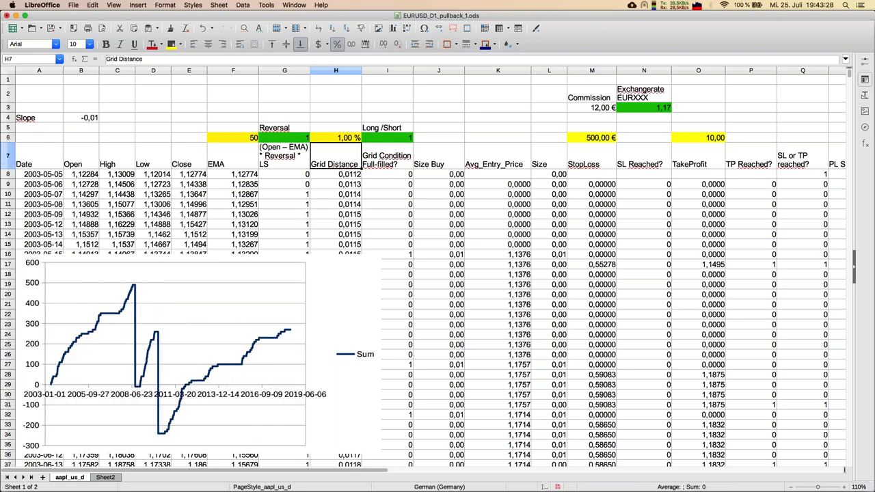
click(353, 137)
text(0,5%)
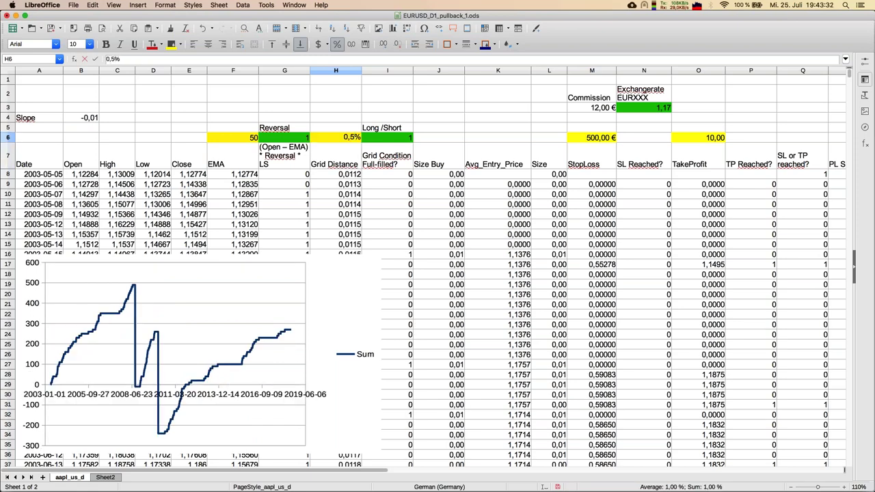
key(Return)
click(353, 138)
text(1%)
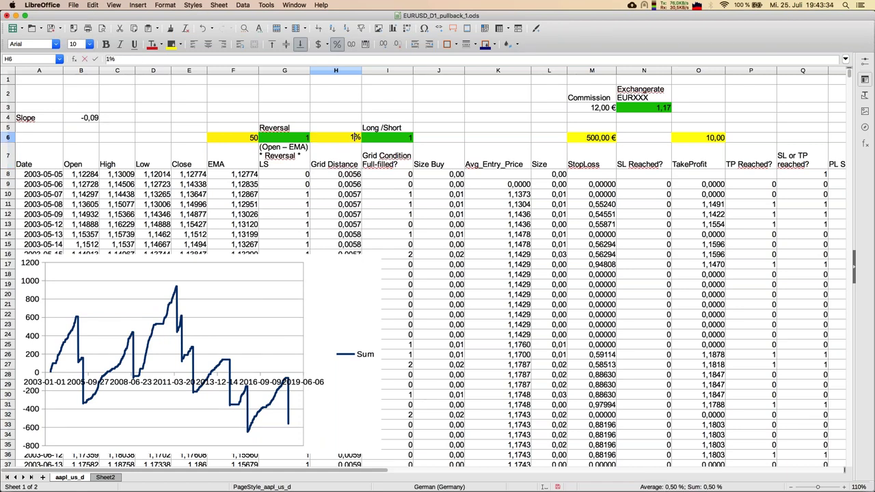
key(Return)
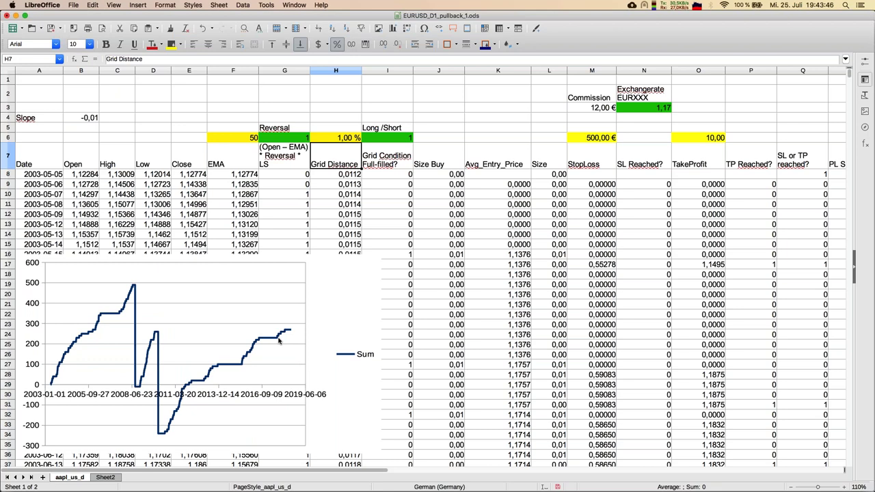
Step: Set the grid distance in H6 to 1,5%
key(Up)
text(1,5%)
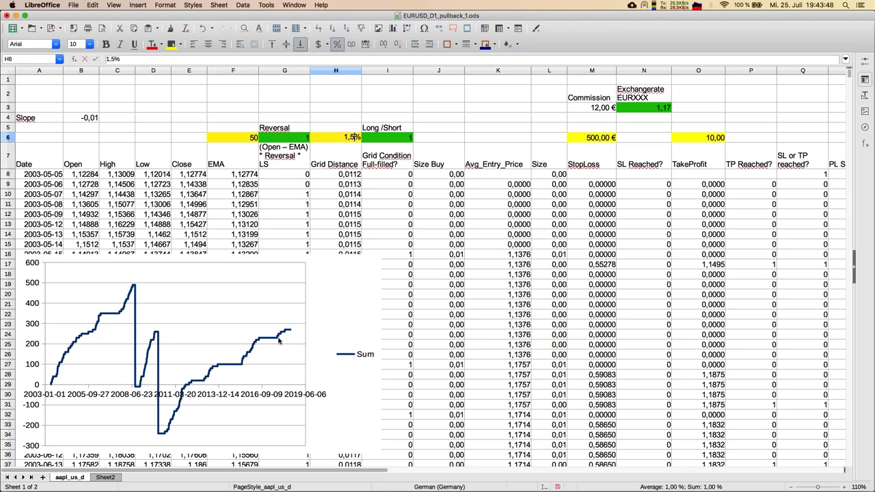
key(Return)
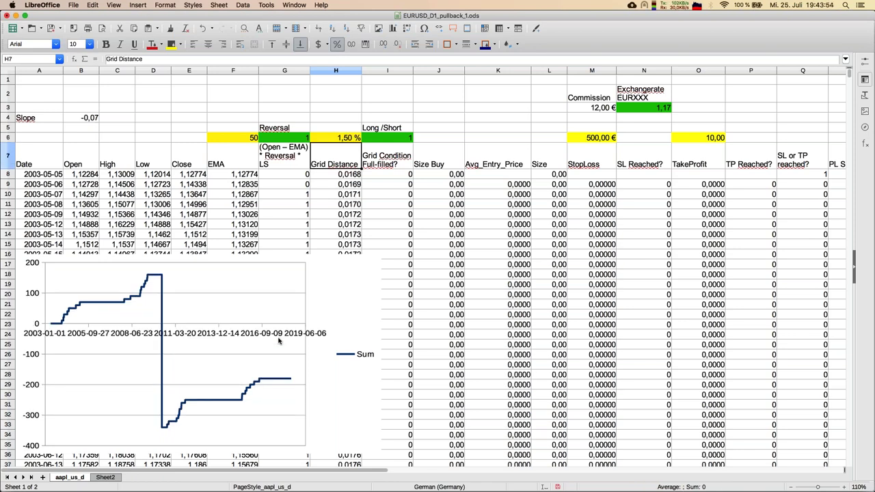
Step: Set the TakeProfit amount in O6 to 20
key(Up)
key(Right)
key(Right)
key(Right)
key(Right)
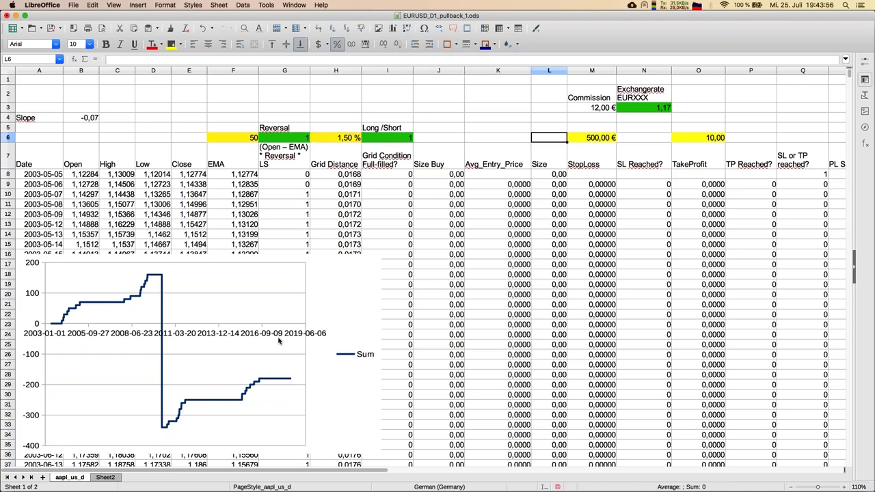
key(Right)
key(Right)
key(Right)
key(Left)
key(Left)
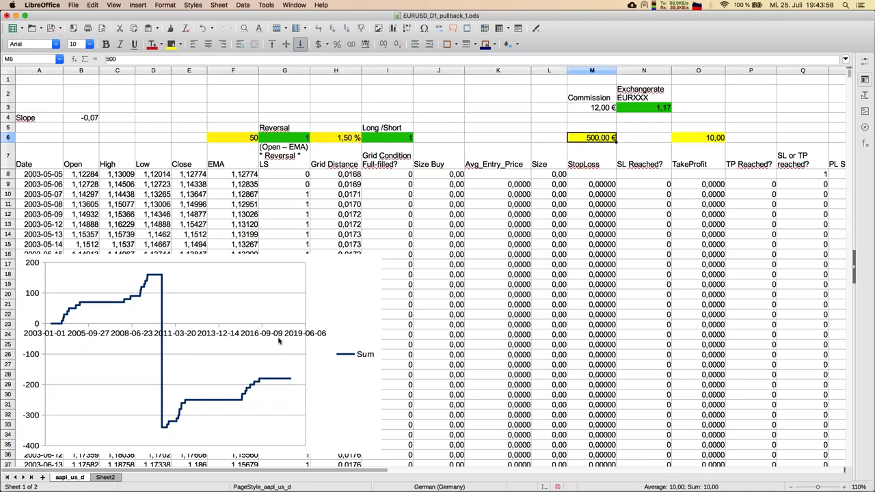
key(Right)
key(Right)
text(20)
key(Return)
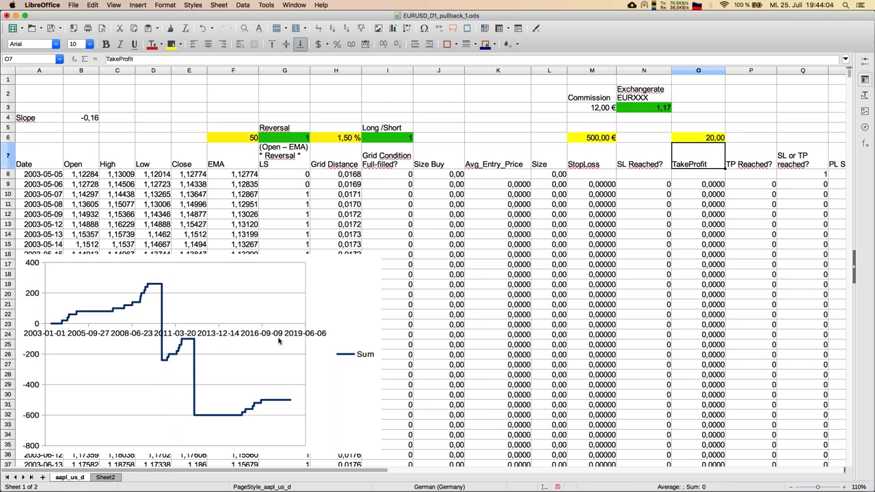
Step: Set the StopLoss amount in M6 to 1000
key(Up)
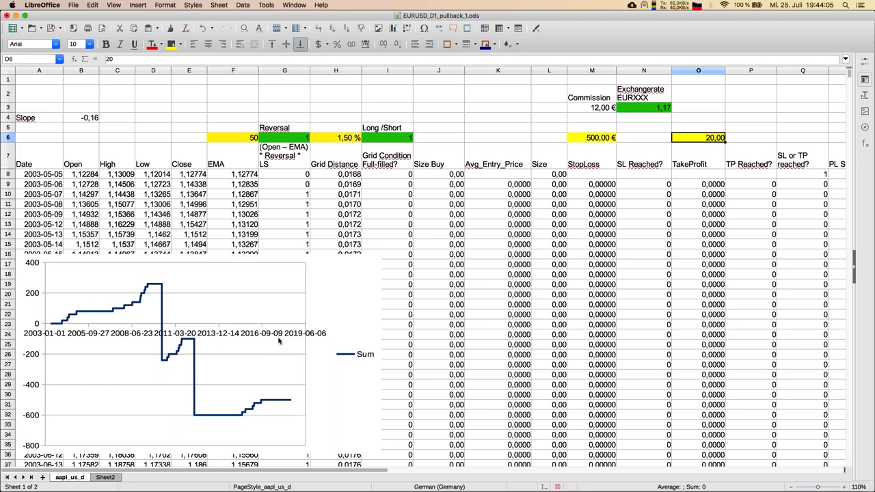
key(Left)
key(Left)
text(1000)
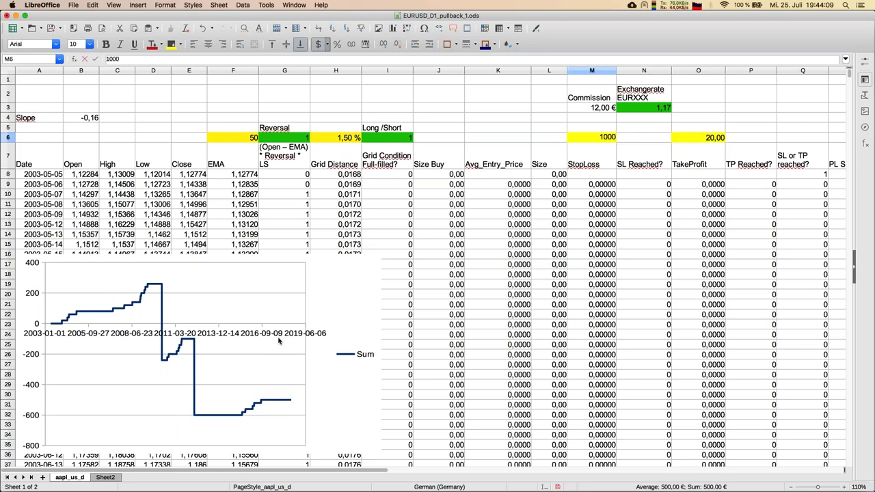
key(Return)
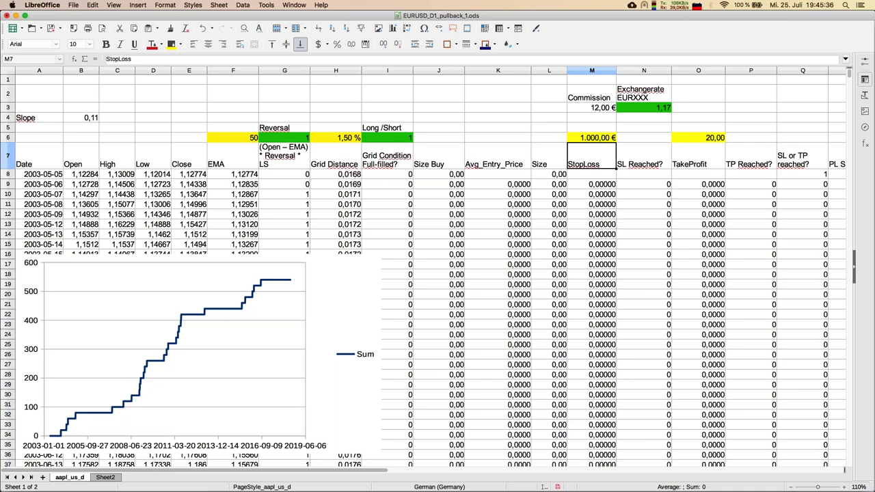
Step: Switch to the AUDNZD_D1_pullback_Short workbook in Excel and examine the Slope formula in B4
key(super+Tab)
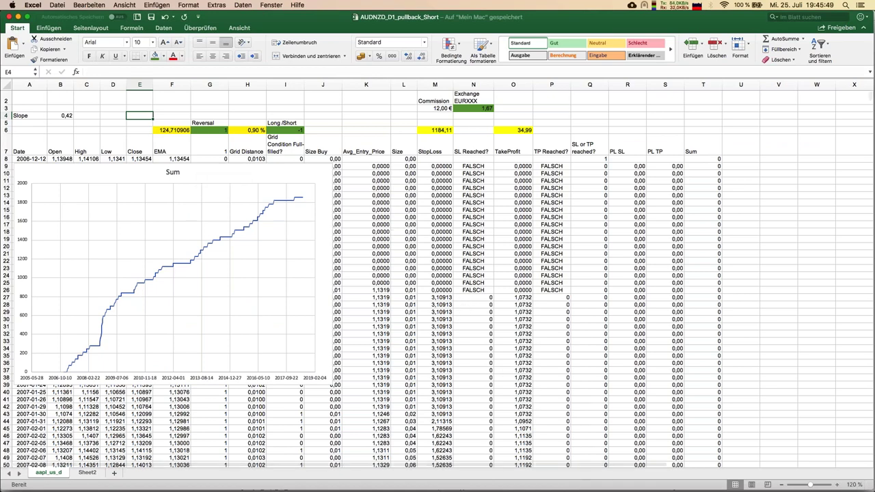
scroll(437, 274, up, 2)
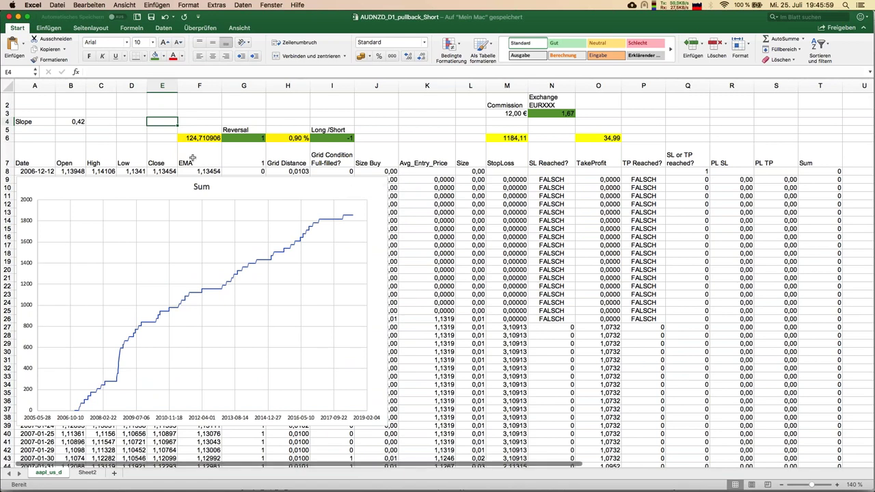
click(79, 124)
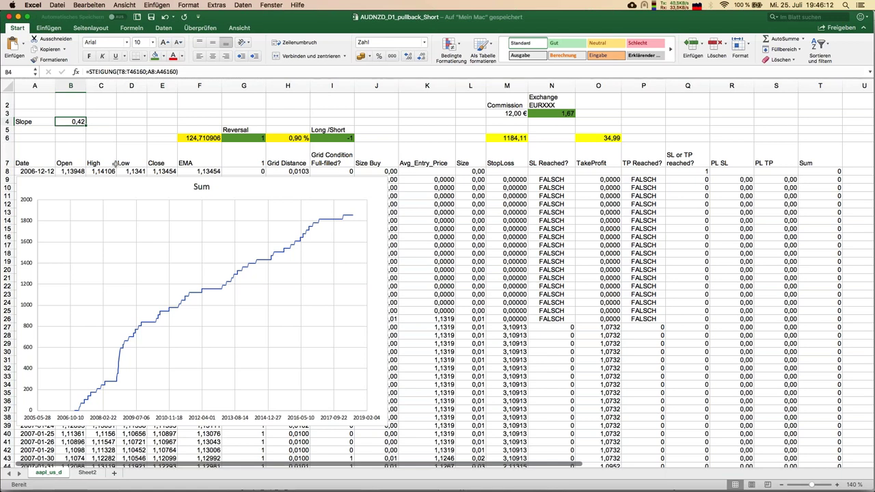
Step: Open the Solver to review its objective, variable cells and constraints, and close it without solving
click(168, 31)
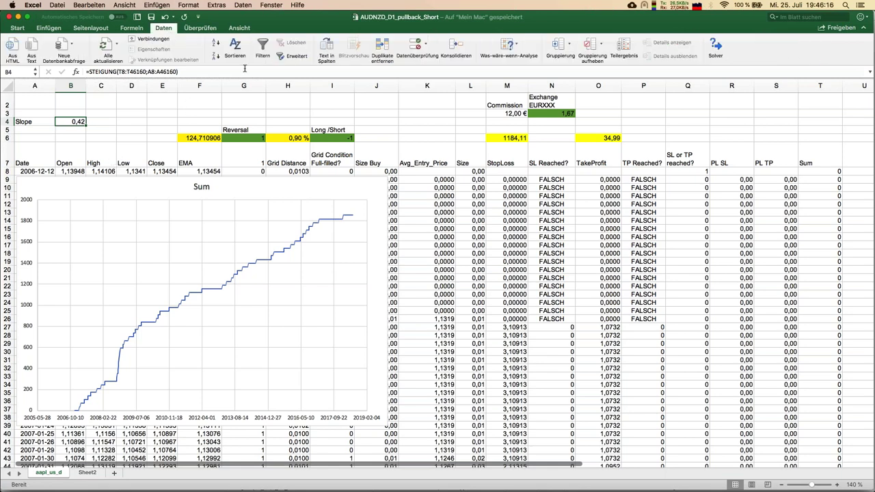
click(716, 50)
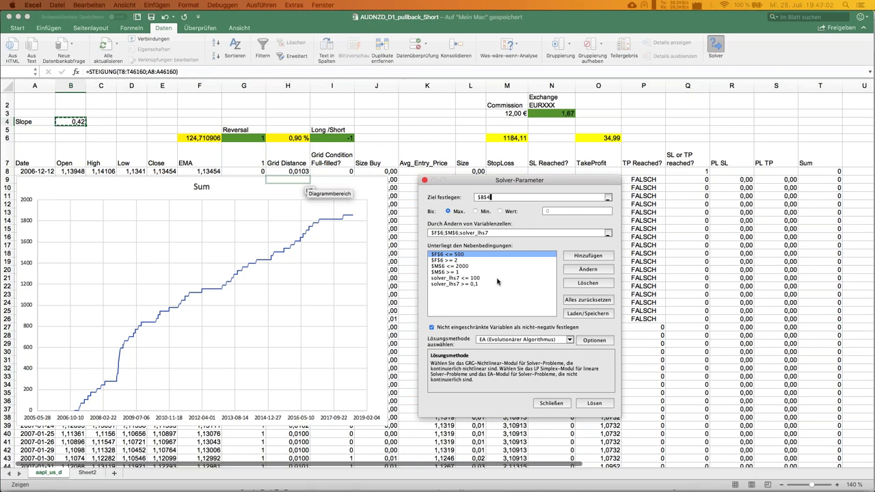
click(438, 258)
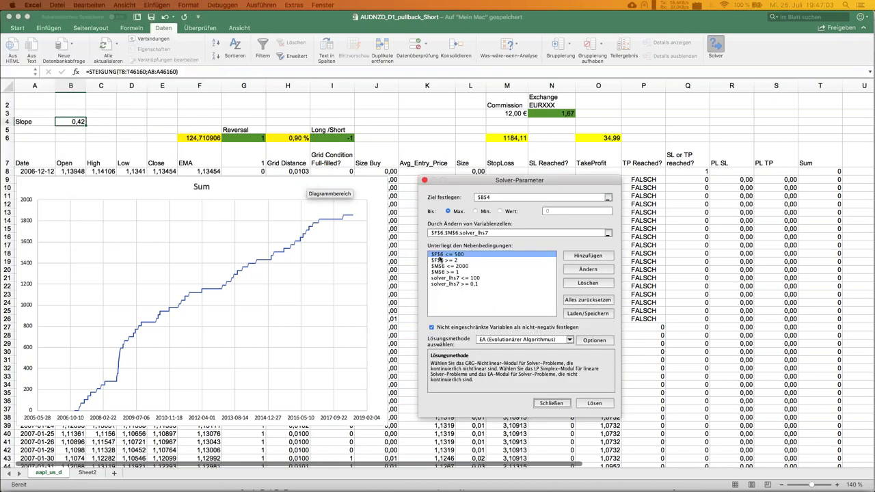
key(Escape)
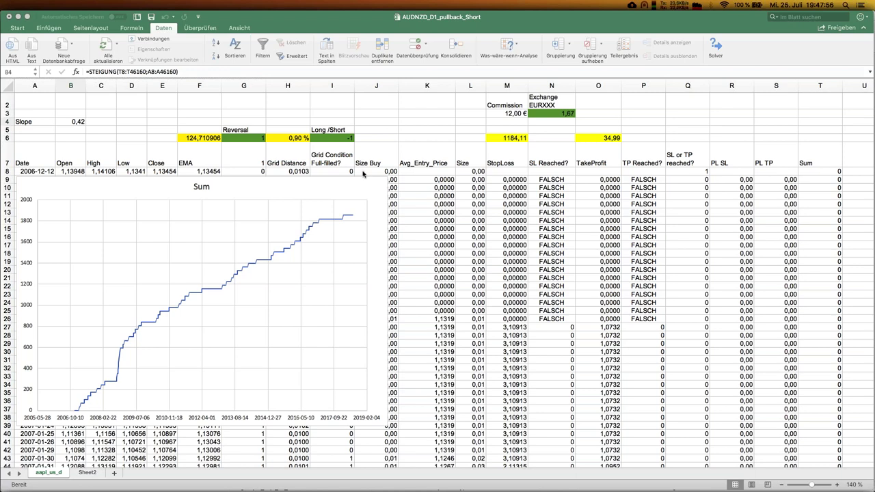
Step: Set the Long/Short parameter in I6 to 1
click(345, 139)
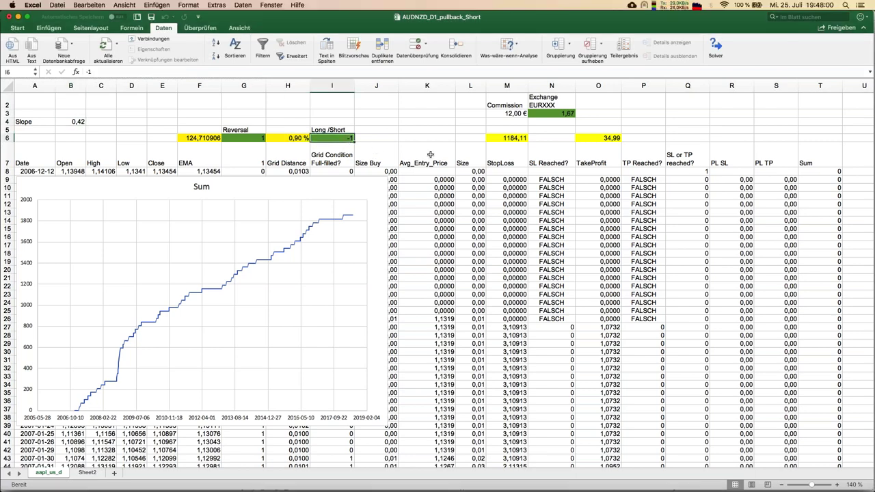
text(1)
key(Return)
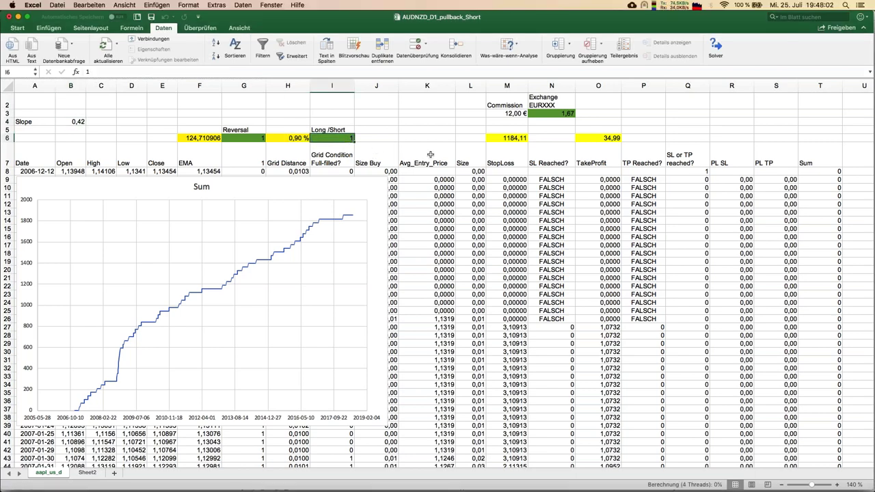
key(Return)
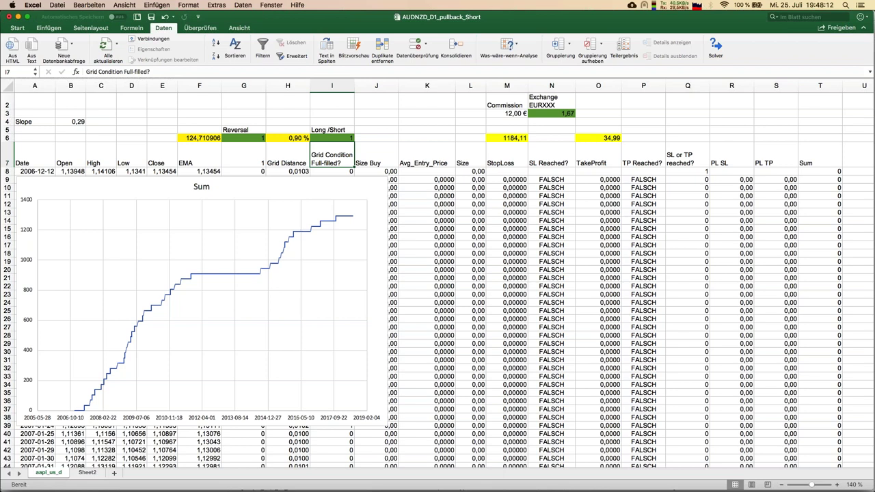
Step: View the AUDCAD_D1_pullback_Short workbook and the AUDNZD_D1_pullback_Long workbook to compare their parameters and equity curves
click(277, 7)
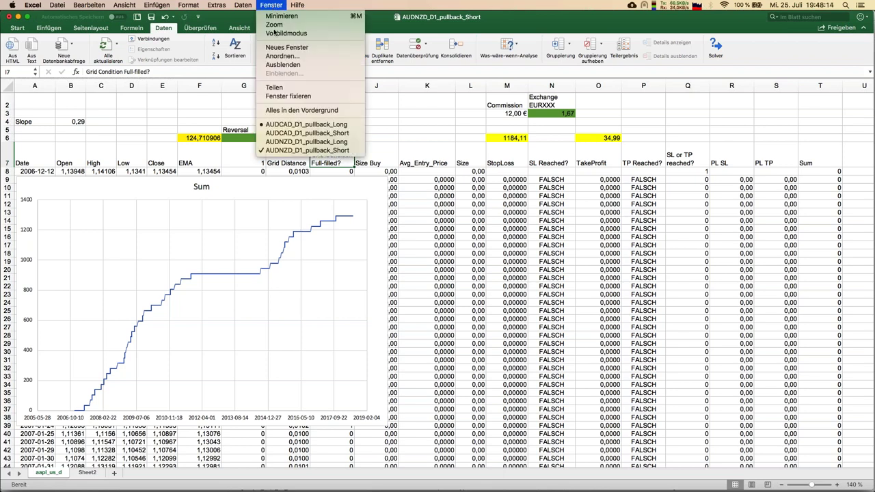
click(287, 134)
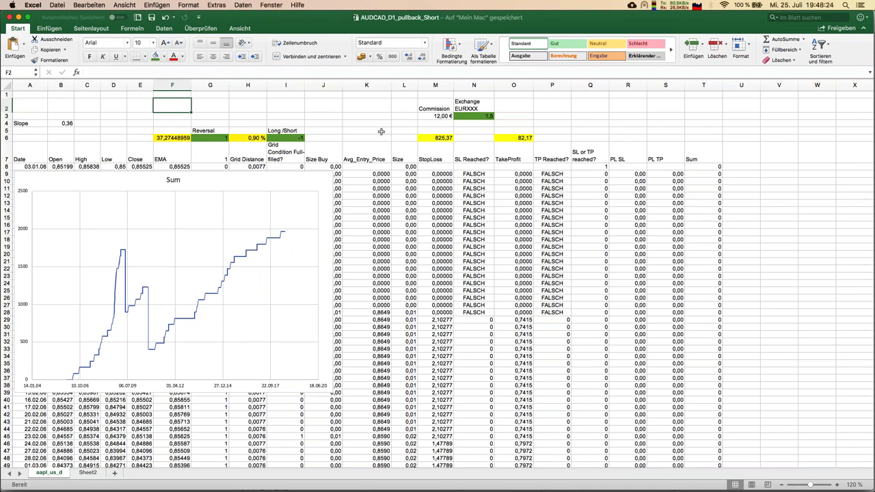
click(272, 6)
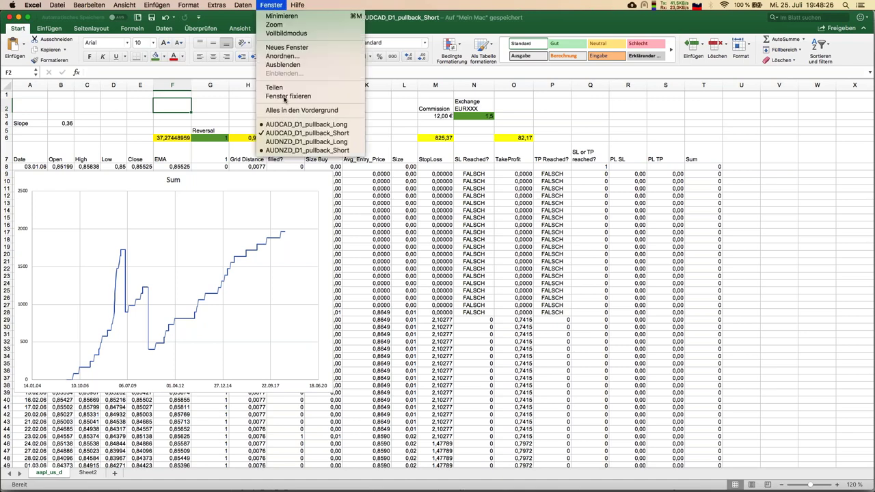
click(289, 144)
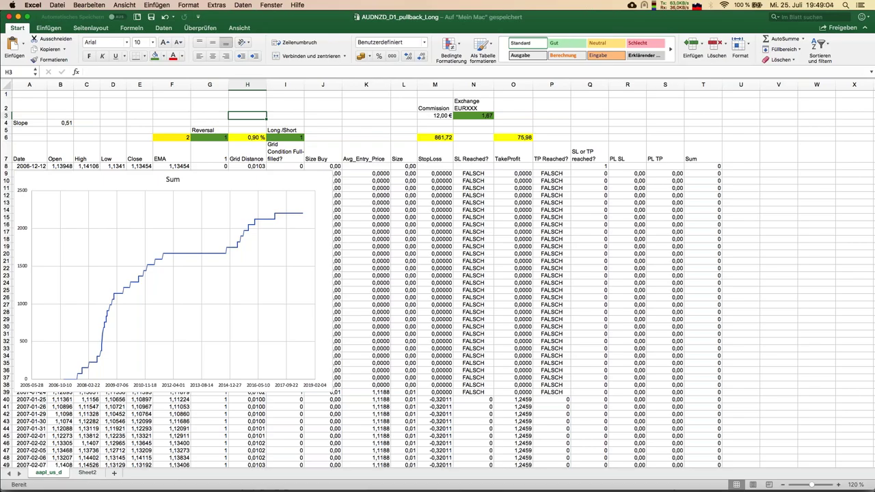
Step: Switch to the JFD_Brokers_Webinar_Pullback_GE_20180725.odp presentation in LibreOffice and review slides 7 and 8
key(super+Tab)
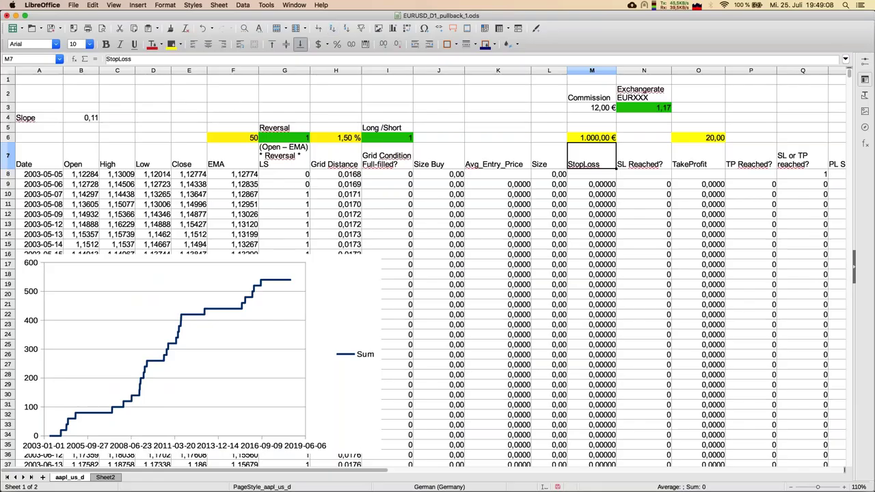
click(294, 6)
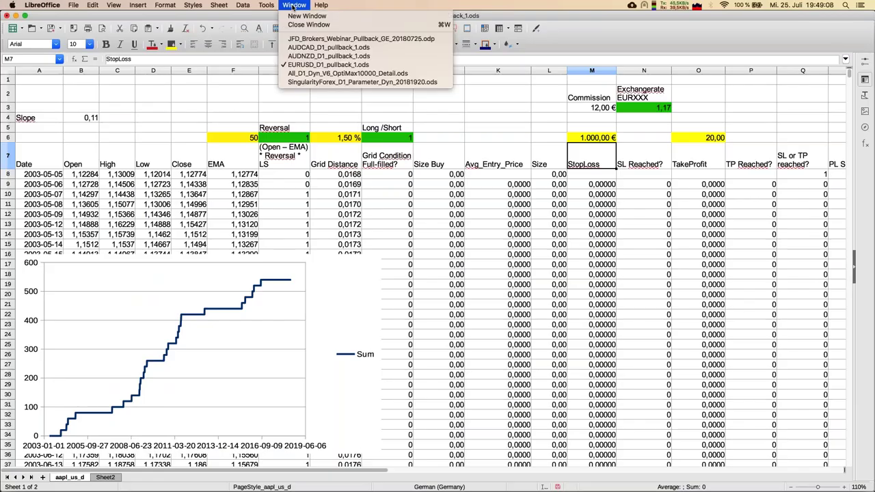
click(303, 39)
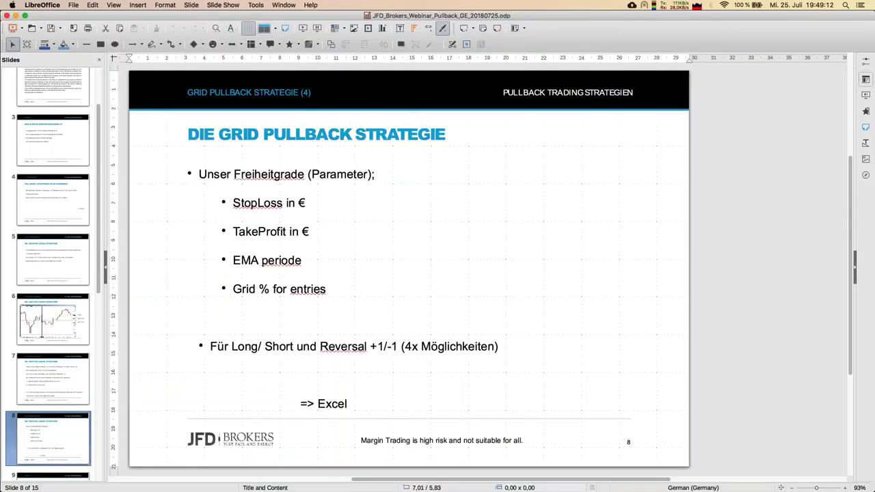
click(55, 383)
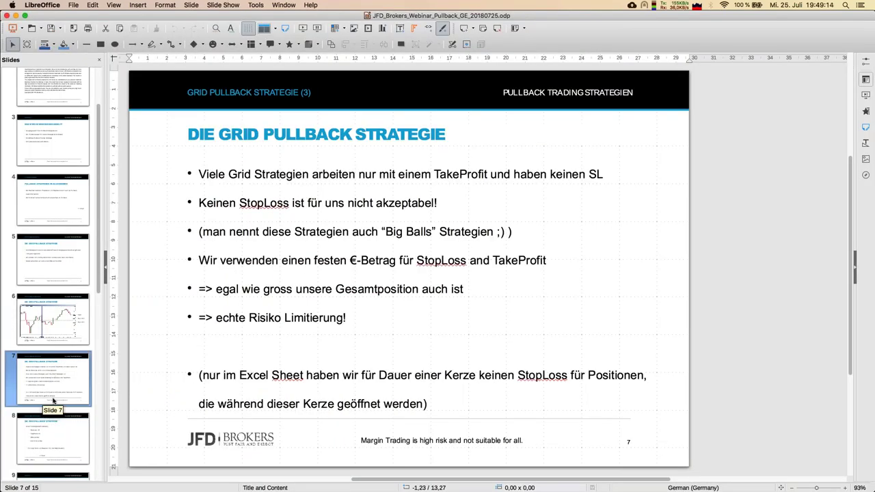
click(50, 428)
scroll(46, 427, down, 5)
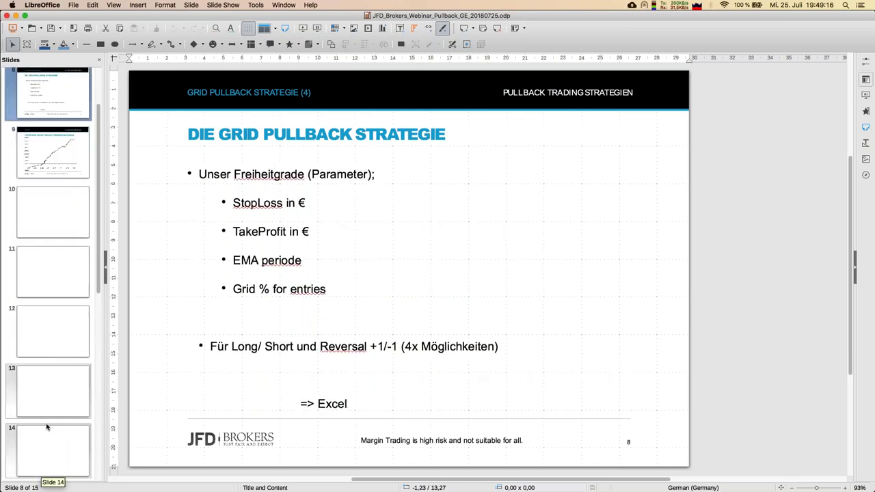